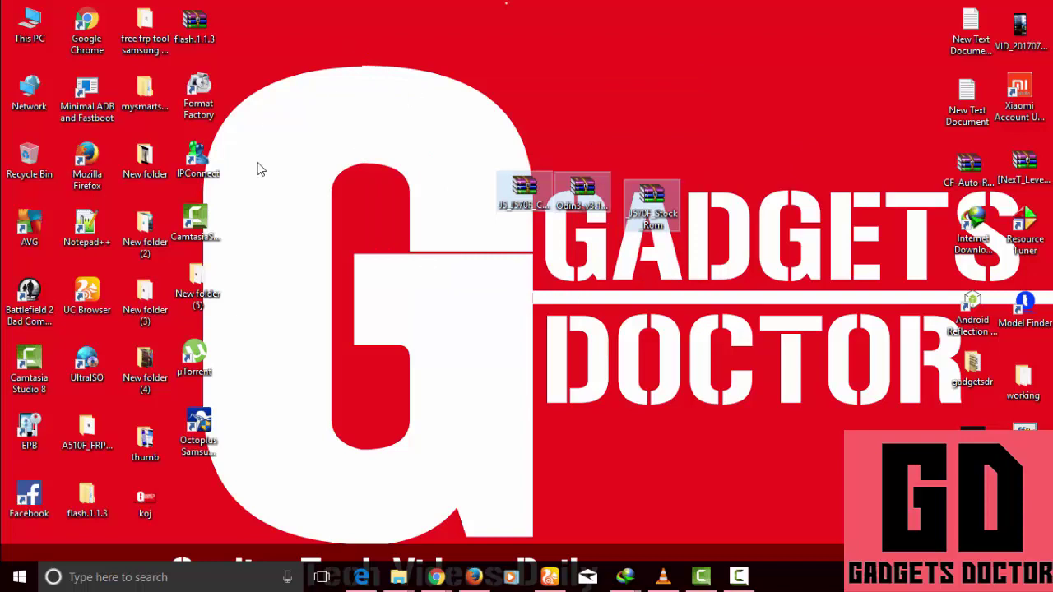
Step: Extract the Odin3_v3.12.8_GADGETS_DOCTOR archive on the desktop and place the extracted folder below the archives
{"action": "left_click", "coordinate": [584, 191]}
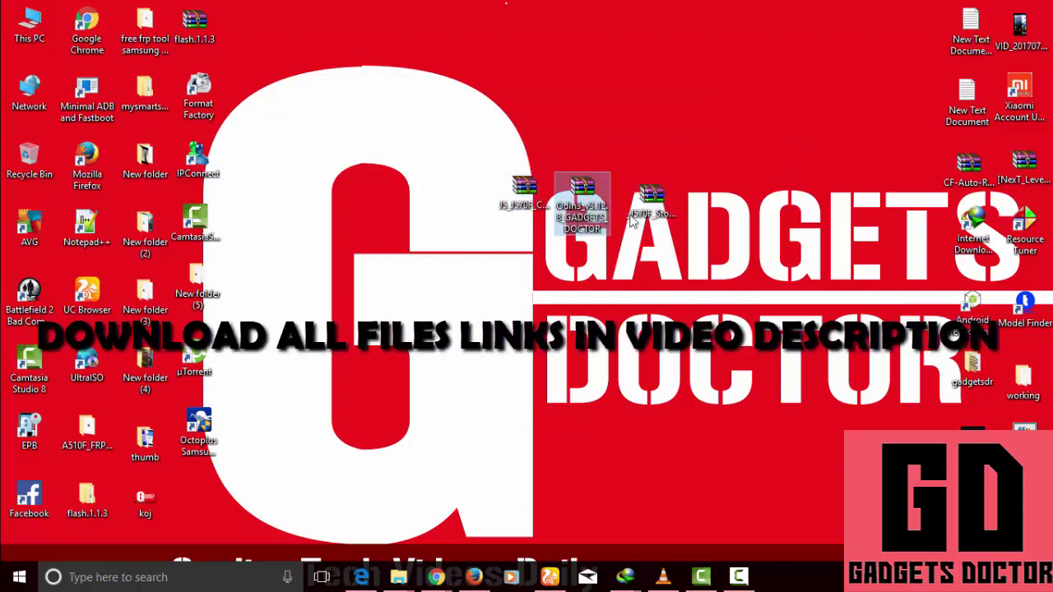
{"action": "right_click", "coordinate": [584, 191]}
{"action": "left_click", "coordinate": [627, 245]}
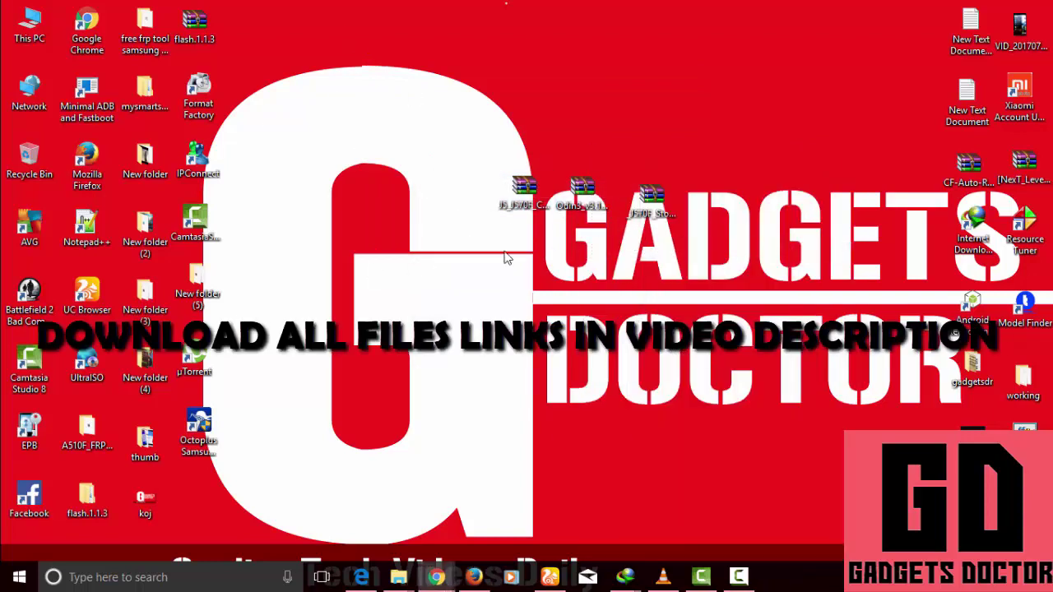
{"action": "left_click_drag", "start_coordinate": [570, 319], "coordinate": [671, 284]}
Step: Extract the J5_J570F_CombinationRom archive into its own folder and place that folder beside the Odin3 folder on the desktop
{"action": "left_click", "coordinate": [523, 221]}
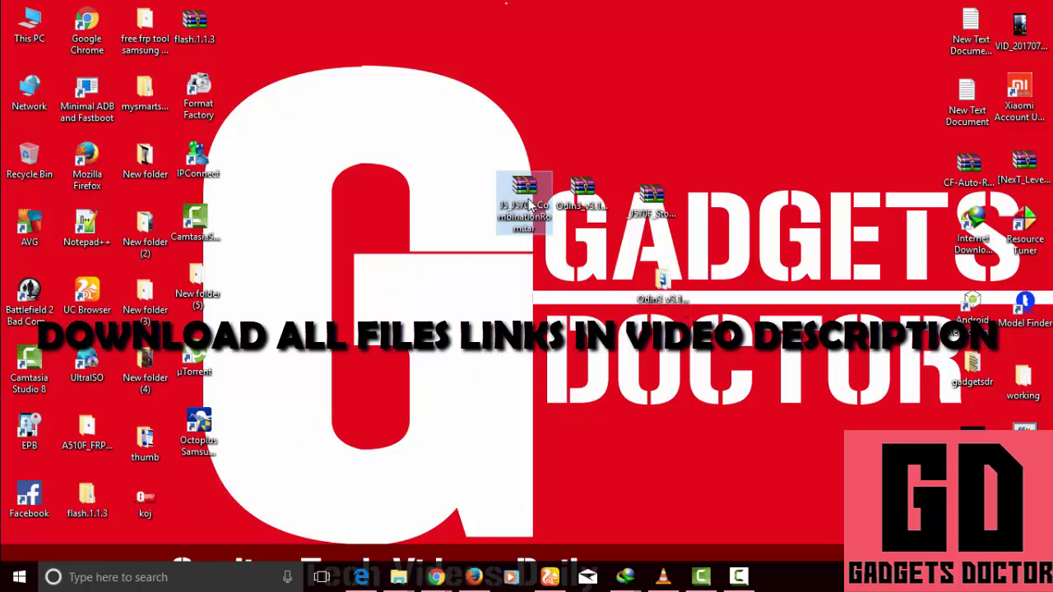
{"action": "right_click", "coordinate": [519, 223]}
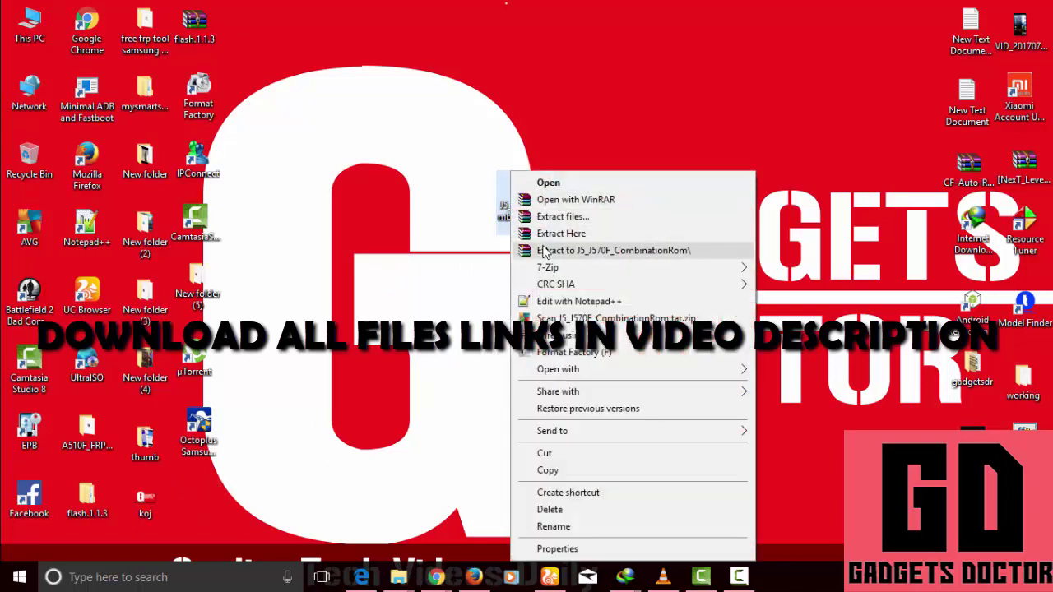
{"action": "left_click", "coordinate": [543, 251]}
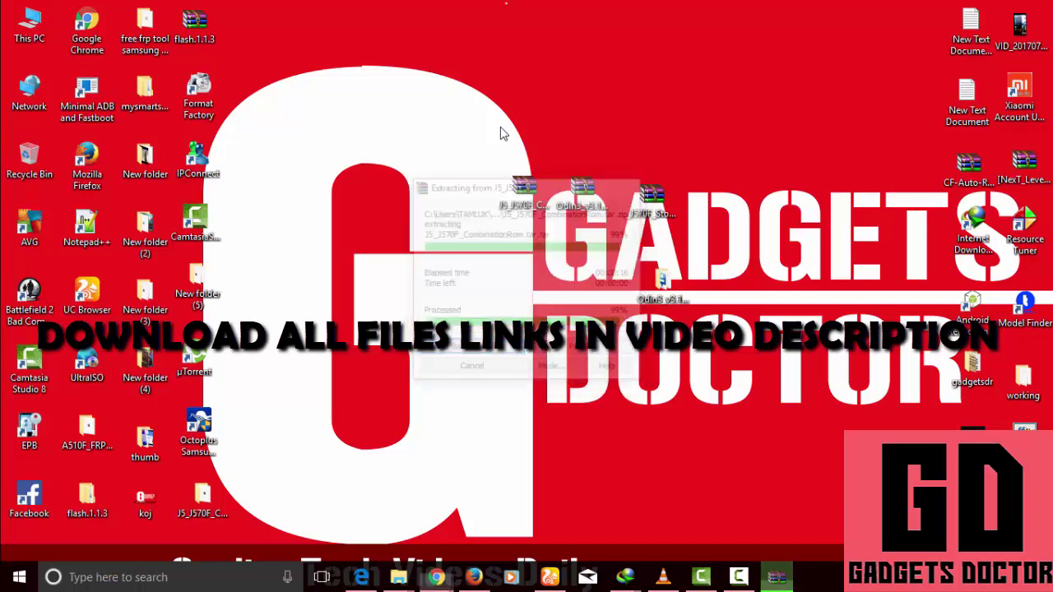
{"action": "left_click_drag", "start_coordinate": [203, 497], "coordinate": [587, 298]}
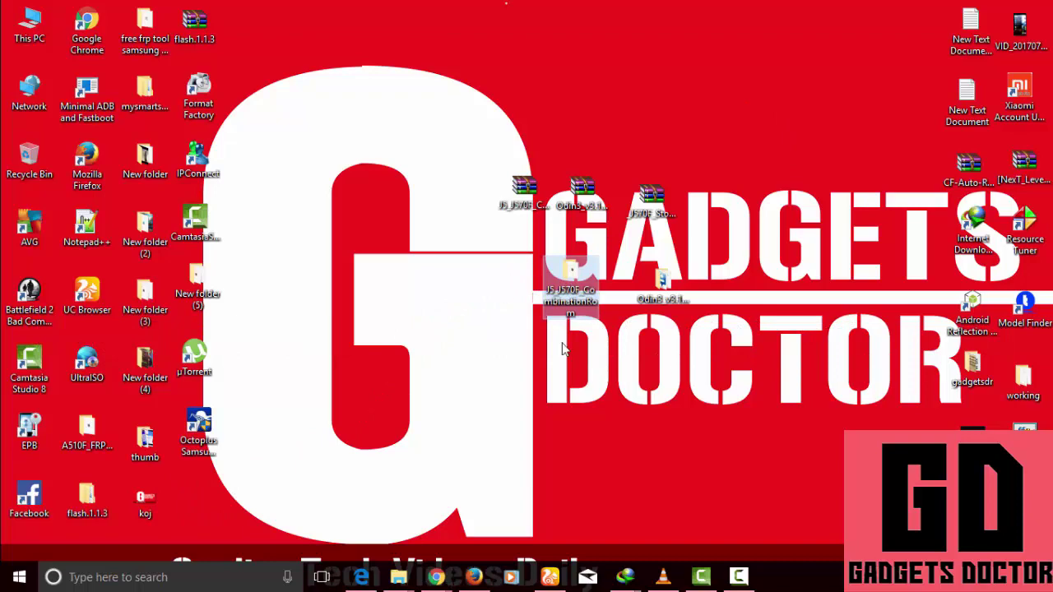
Step: Launch Odin3 v3.12.8 and flash J5_J570F_CombinationRom.tar from the desktop's J5_J570F_CombinationRom folder as the AP file
{"action": "double_click", "coordinate": [663, 284]}
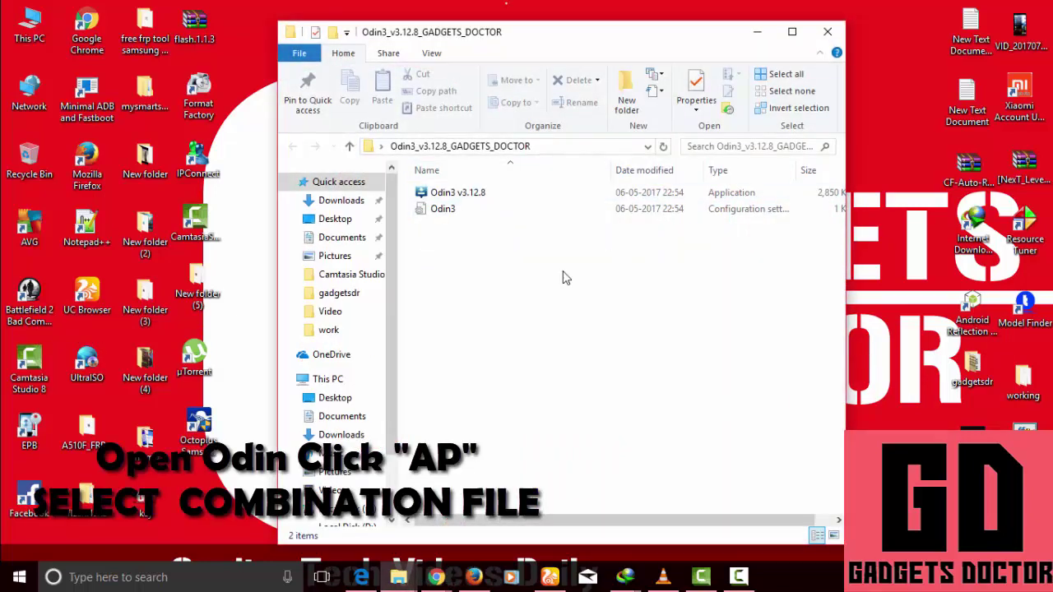
{"action": "double_click", "coordinate": [485, 194]}
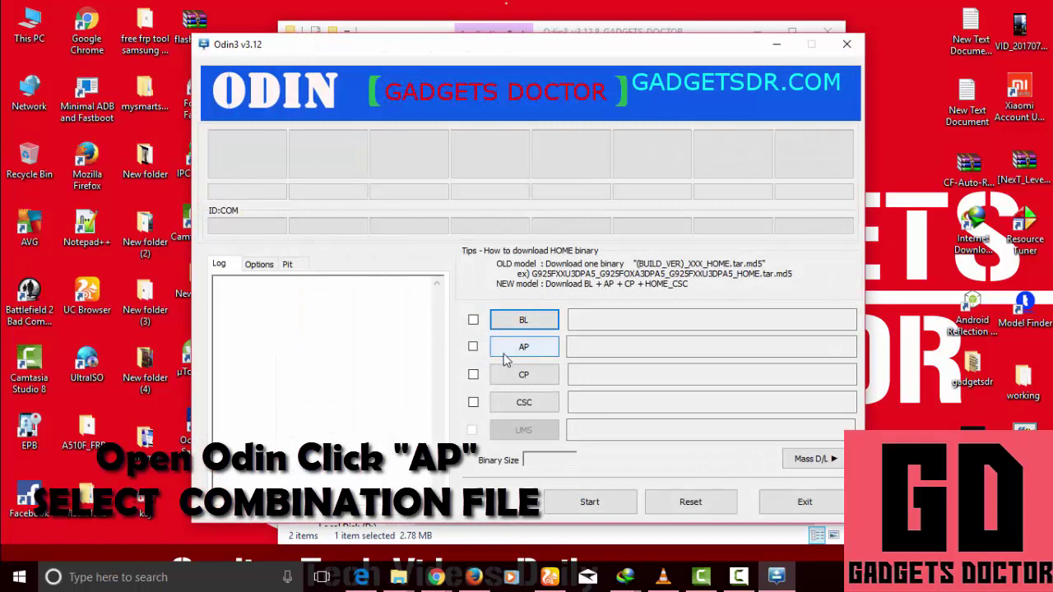
{"action": "left_click", "coordinate": [510, 349]}
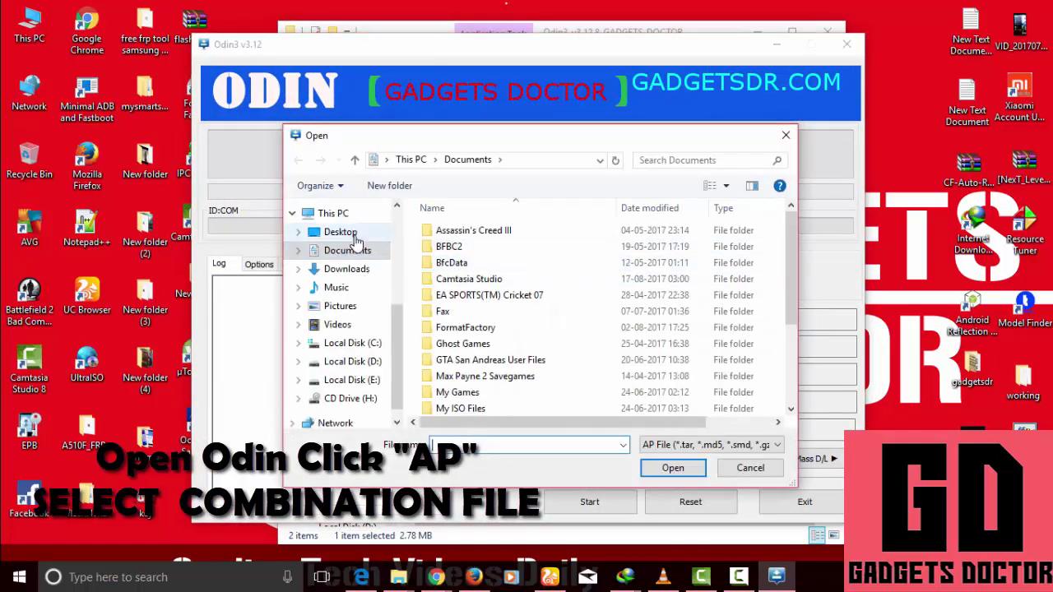
{"action": "left_click", "coordinate": [352, 234]}
{"action": "left_click_drag", "start_coordinate": [793, 242], "coordinate": [795, 267]}
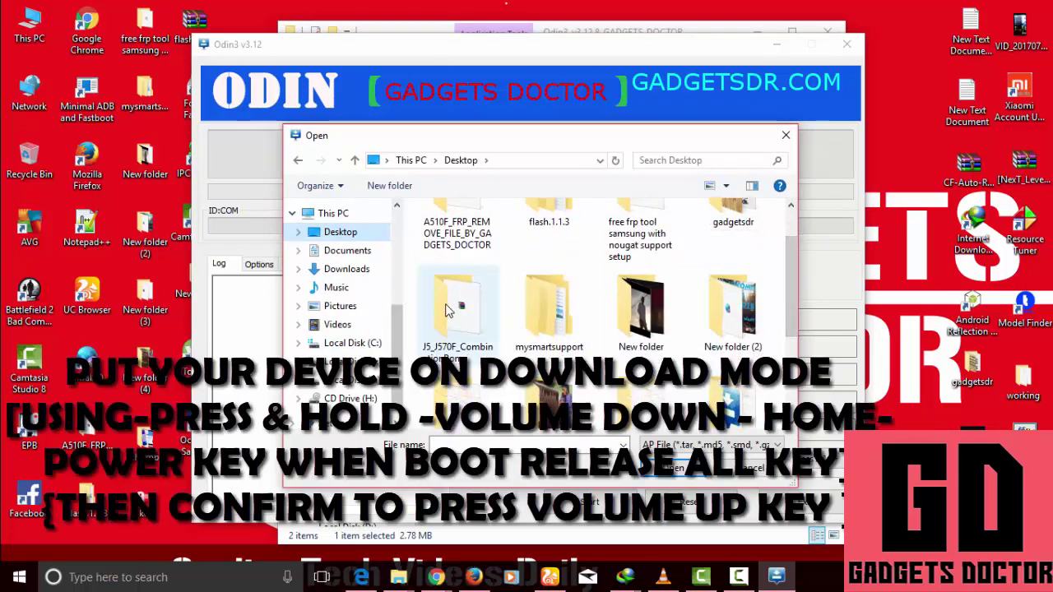
{"action": "double_click", "coordinate": [429, 326]}
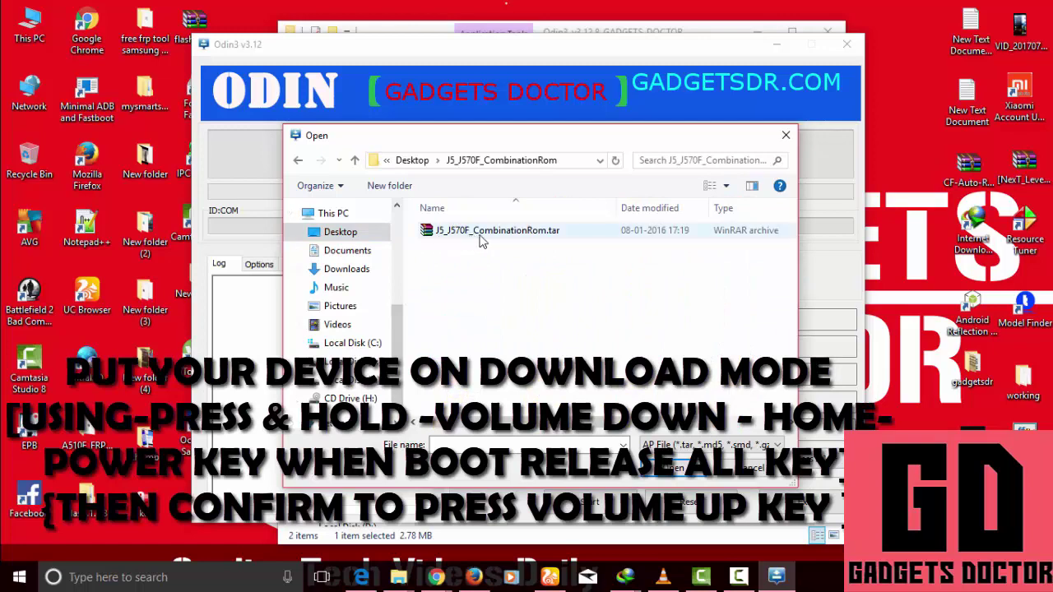
{"action": "left_click", "coordinate": [448, 239]}
{"action": "double_click", "coordinate": [448, 238]}
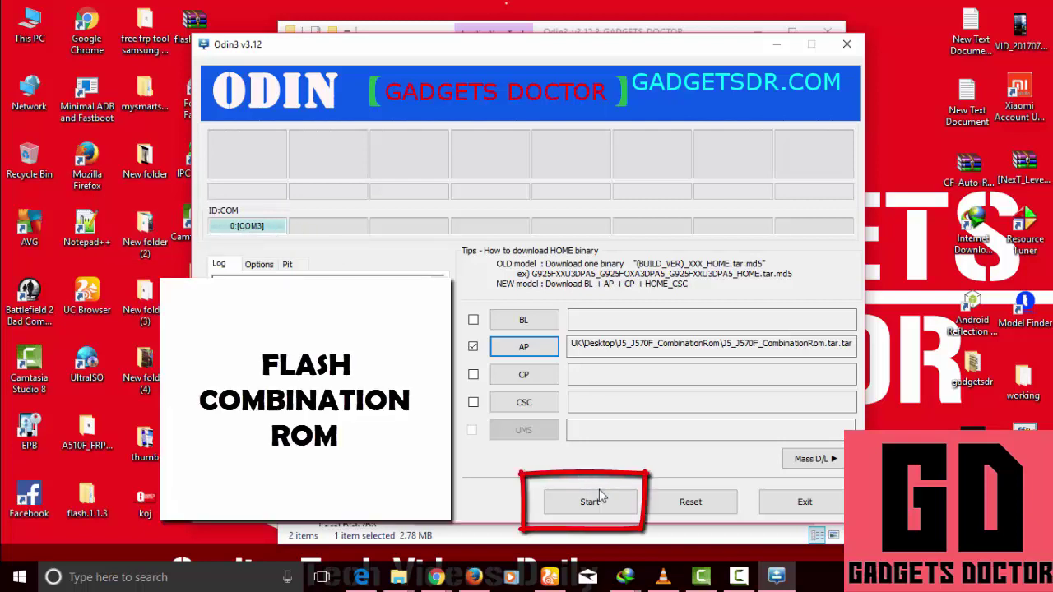
{"action": "left_click", "coordinate": [576, 506]}
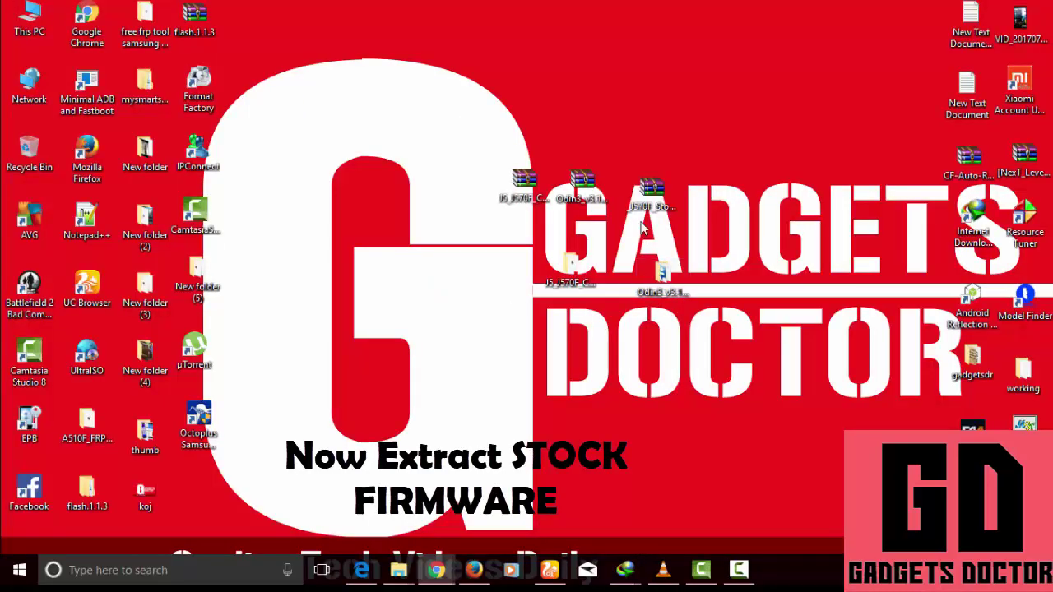
Step: Extract the _J570F_Stock_Rom archive into its own folder and place that folder beside the combination ROM folder
{"action": "left_click", "coordinate": [650, 196]}
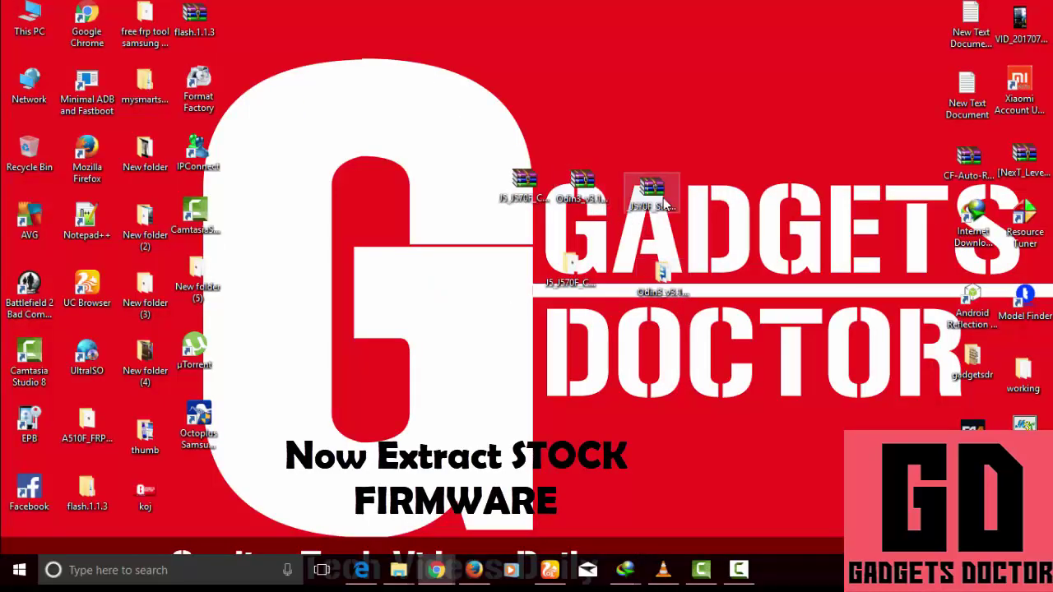
{"action": "right_click", "coordinate": [647, 199]}
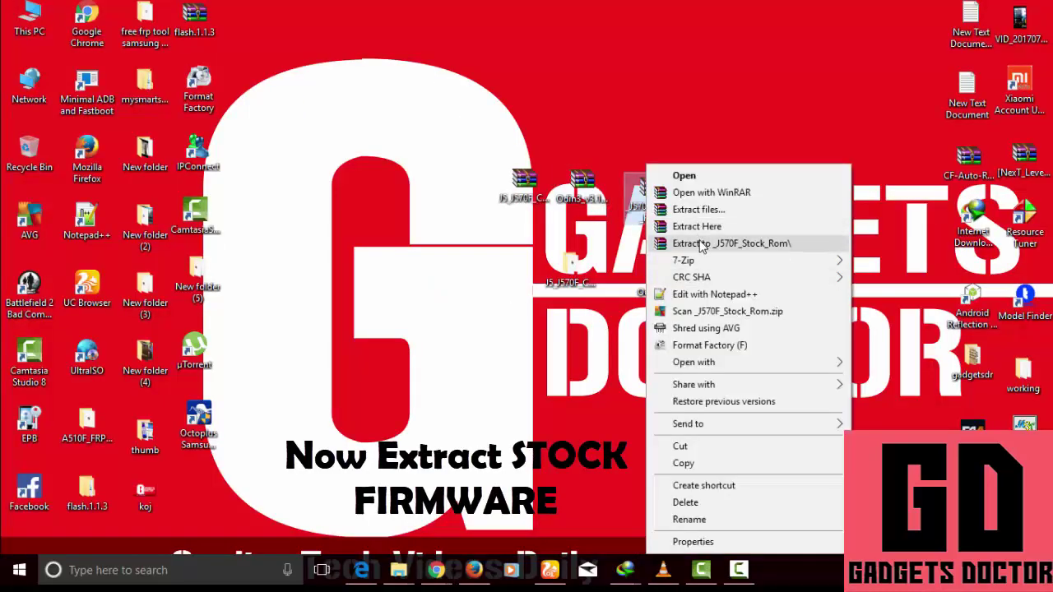
{"action": "left_click", "coordinate": [699, 243]}
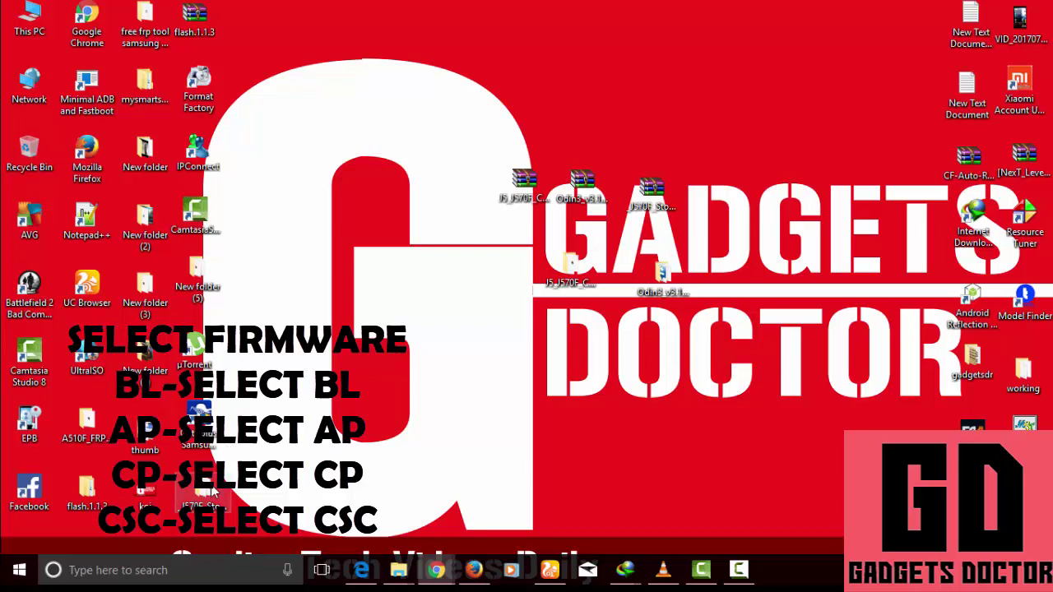
{"action": "left_click_drag", "start_coordinate": [212, 492], "coordinate": [487, 255]}
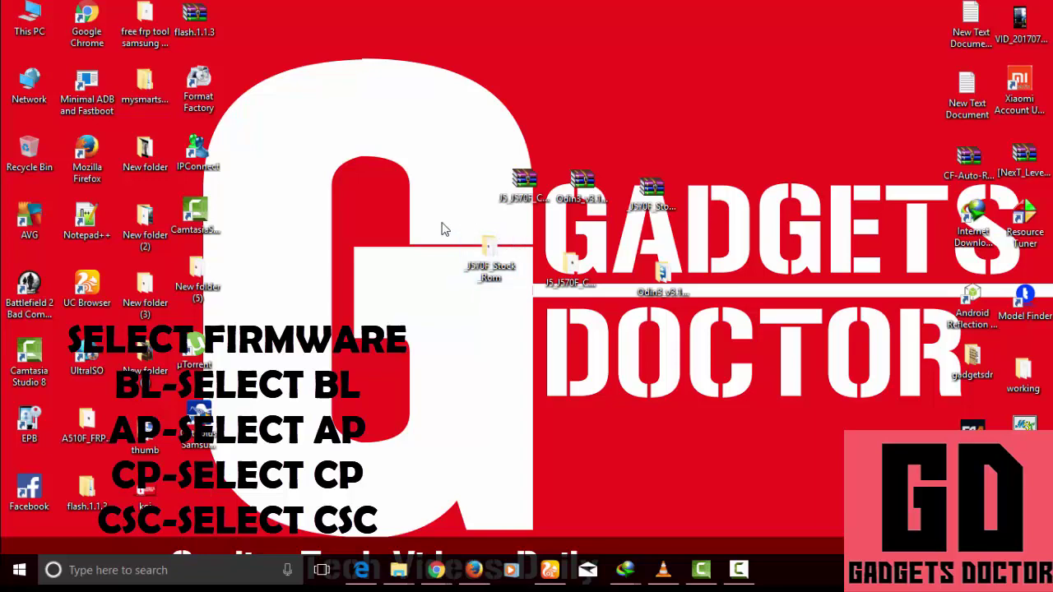
{"action": "left_click", "coordinate": [490, 256]}
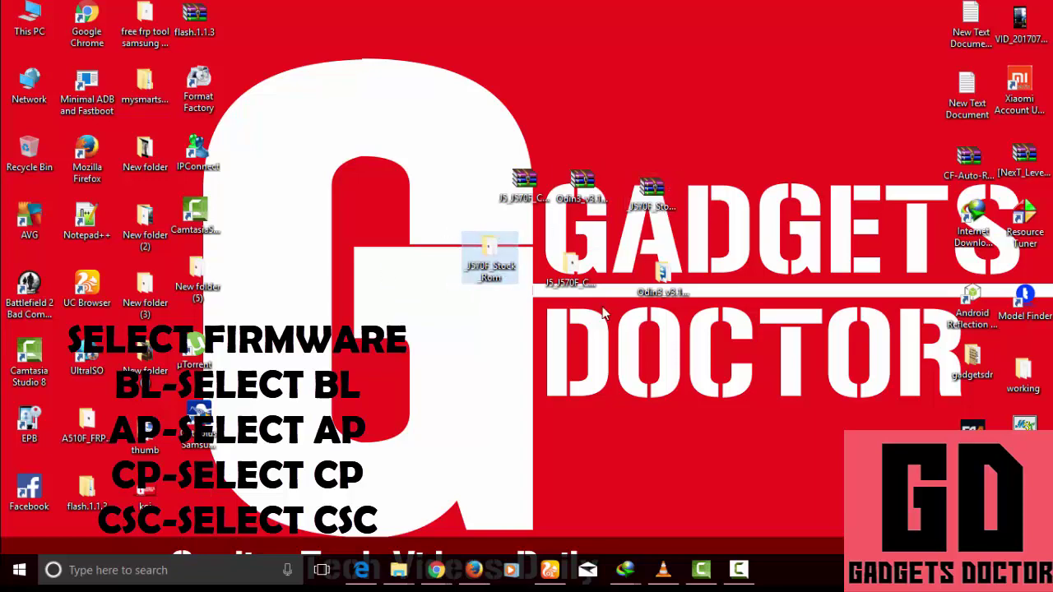
Step: Launch Odin3 v3.12.8 again and load BL__J570F_Stock_Rom from the desktop's _J570F_Stock_Rom folder as the BL file
{"action": "double_click", "coordinate": [662, 274]}
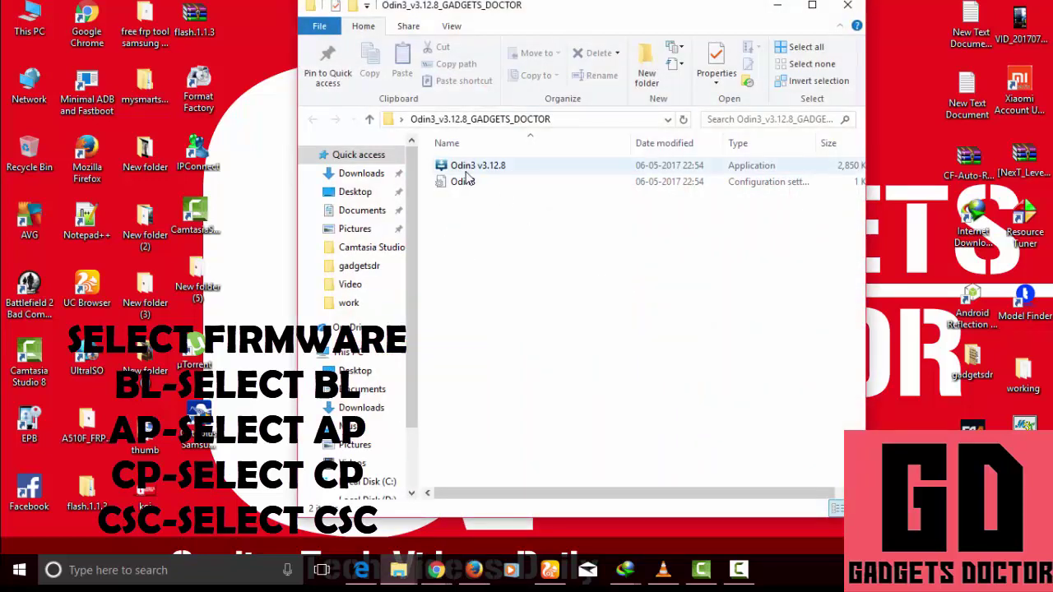
{"action": "double_click", "coordinate": [480, 168]}
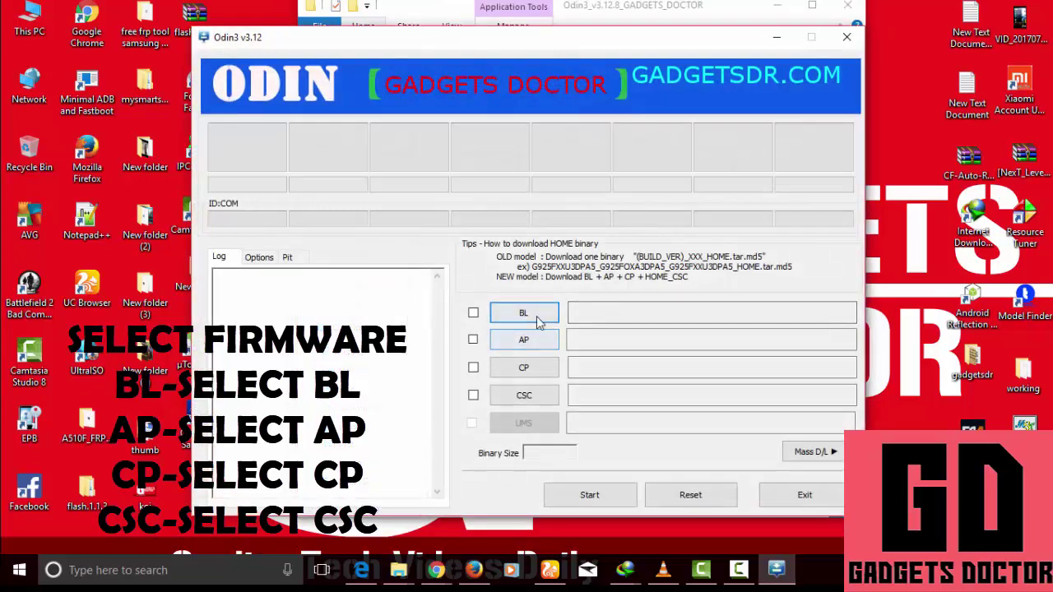
{"action": "left_click", "coordinate": [545, 313]}
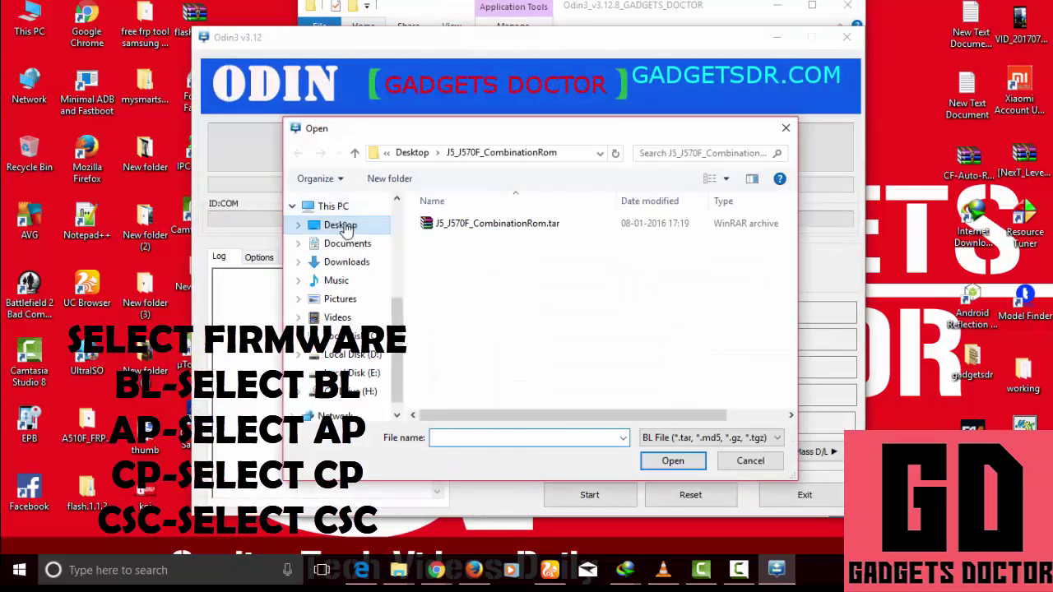
{"action": "left_click", "coordinate": [346, 231]}
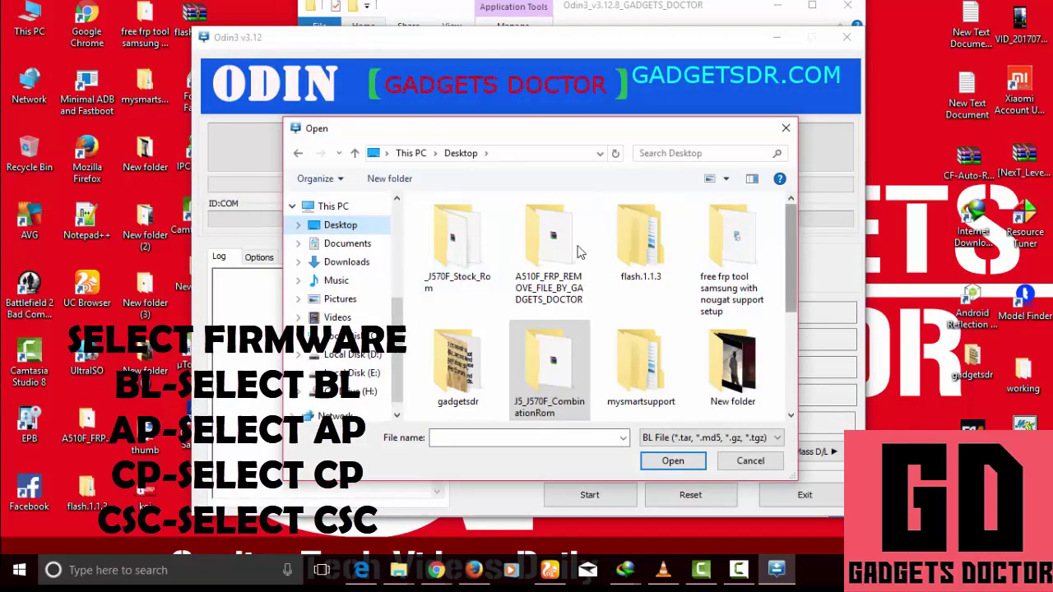
{"action": "double_click", "coordinate": [455, 243]}
{"action": "left_click", "coordinate": [461, 240]}
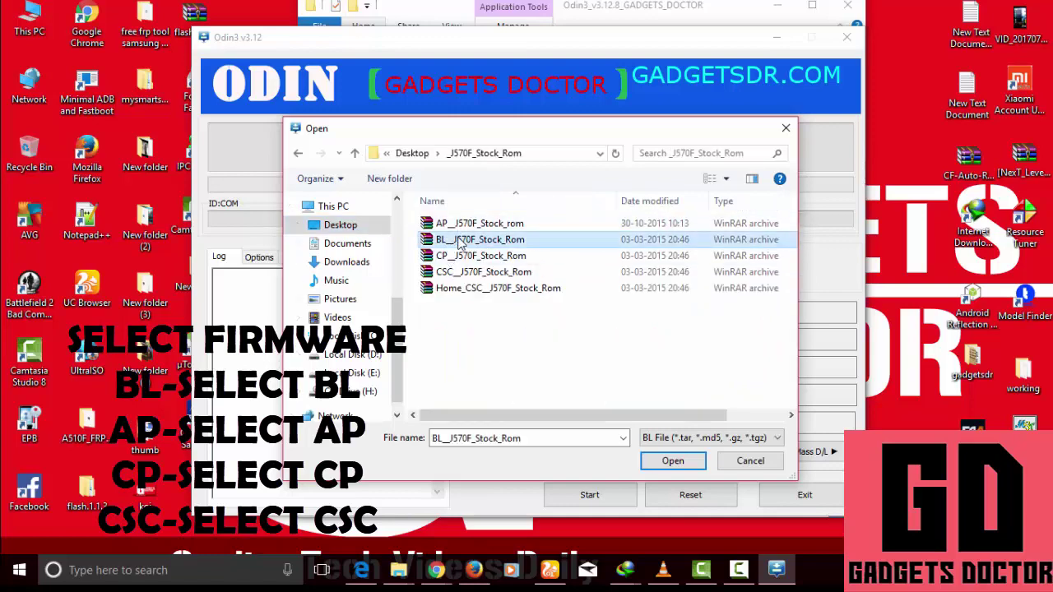
{"action": "double_click", "coordinate": [460, 240]}
Step: Load AP__J570F_Stock_rom, CP__J570F_Stock_Rom and CSC__J570F_Stock_Rom into their matching AP, CP and CSC slots and start flashing
{"action": "left_click", "coordinate": [524, 341]}
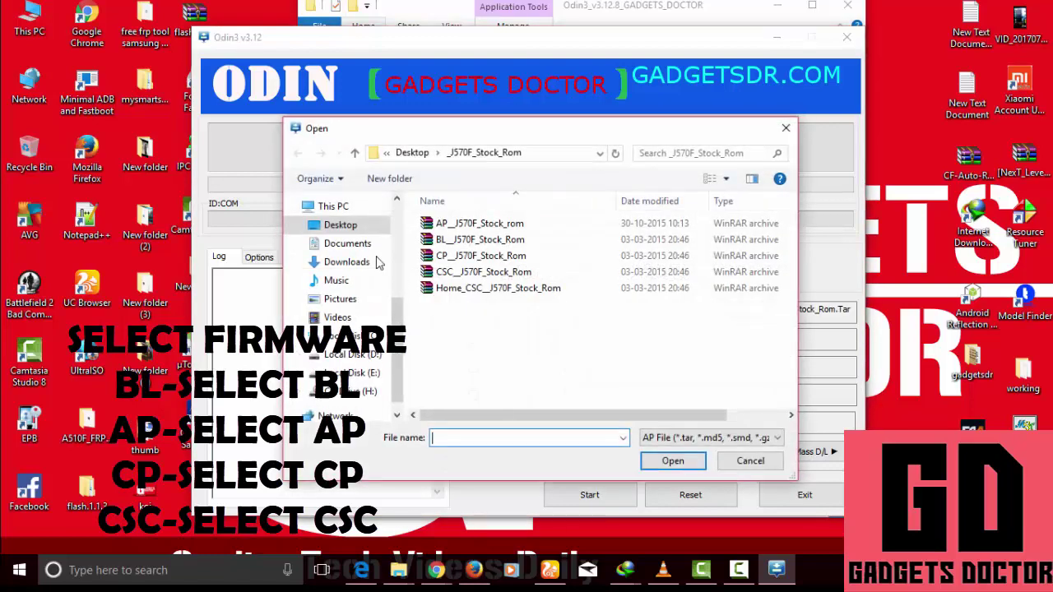
{"action": "double_click", "coordinate": [465, 224]}
{"action": "left_click", "coordinate": [533, 370]}
{"action": "left_click", "coordinate": [477, 256]}
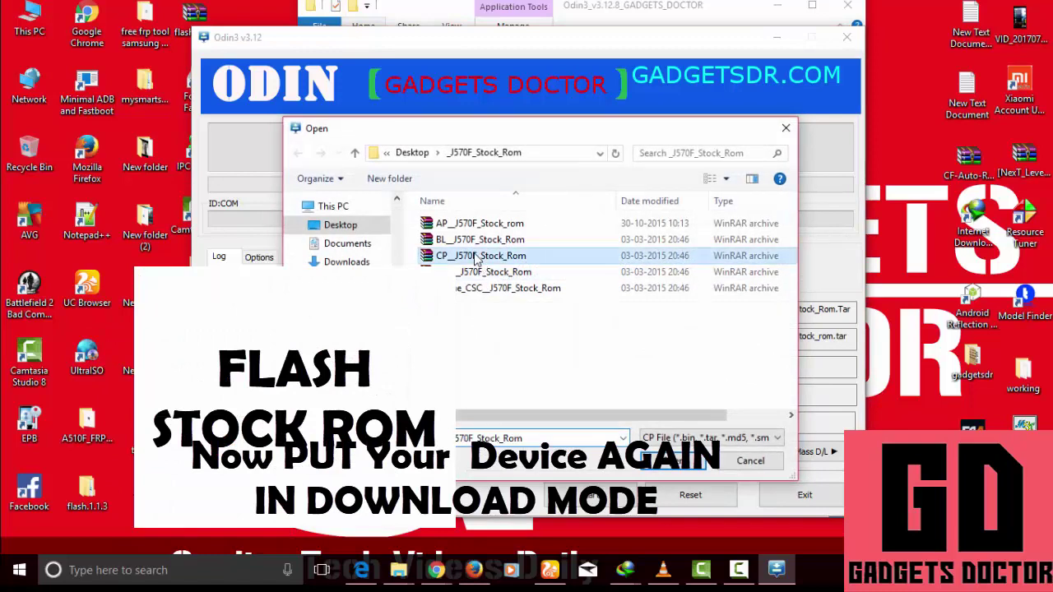
{"action": "double_click", "coordinate": [474, 259]}
{"action": "left_click", "coordinate": [533, 398]}
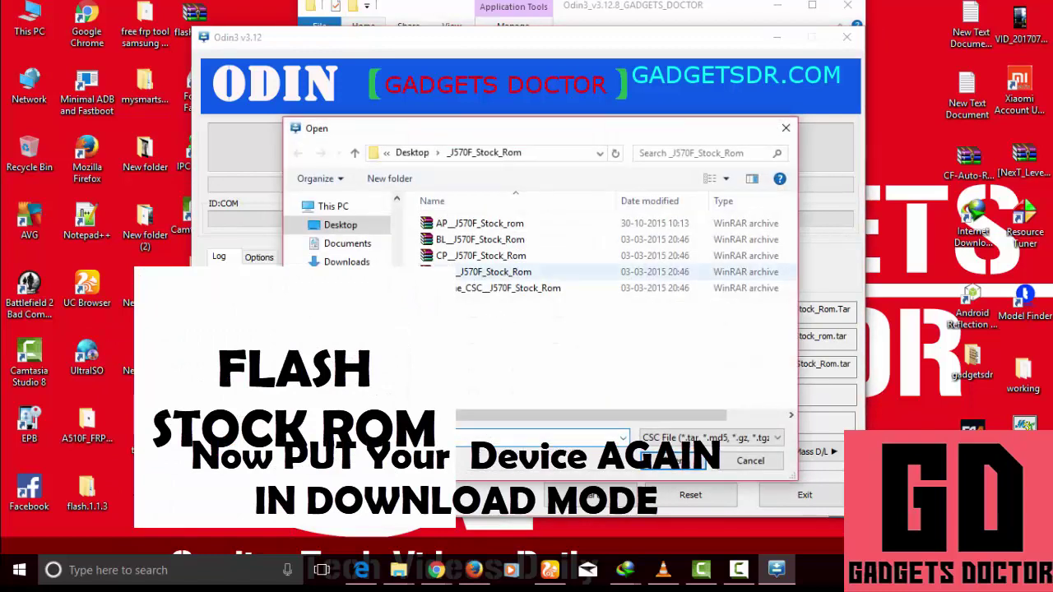
{"action": "double_click", "coordinate": [477, 272]}
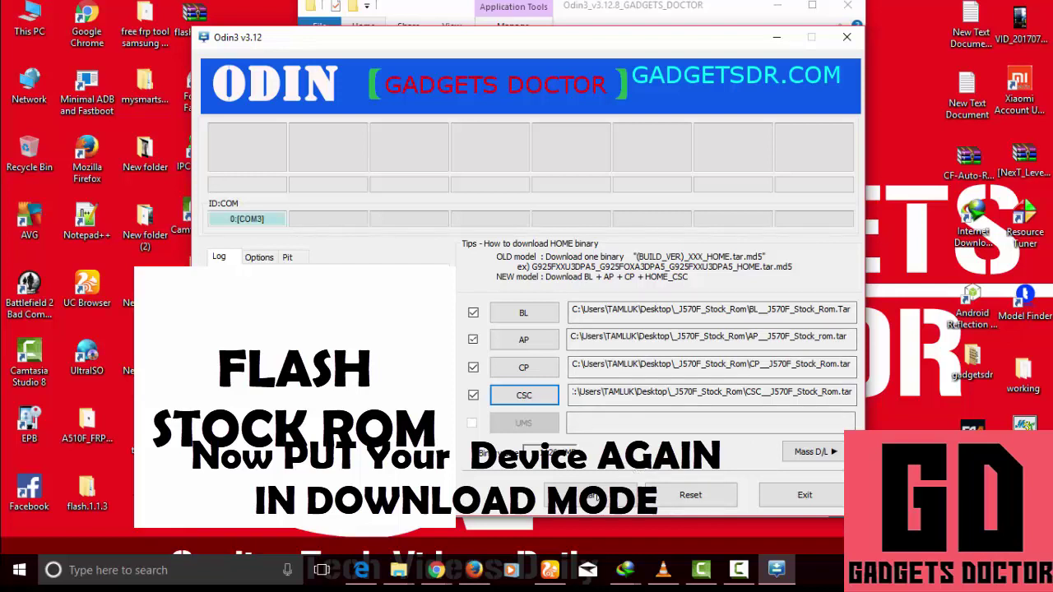
{"action": "left_click", "coordinate": [605, 499]}
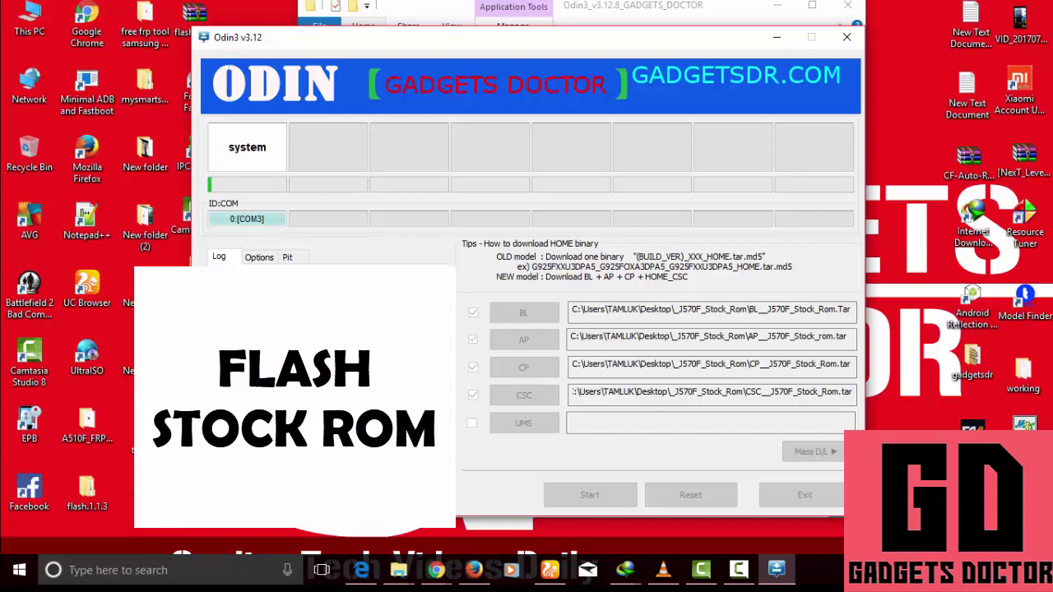
{"action": "left_click", "coordinate": [381, 559]}
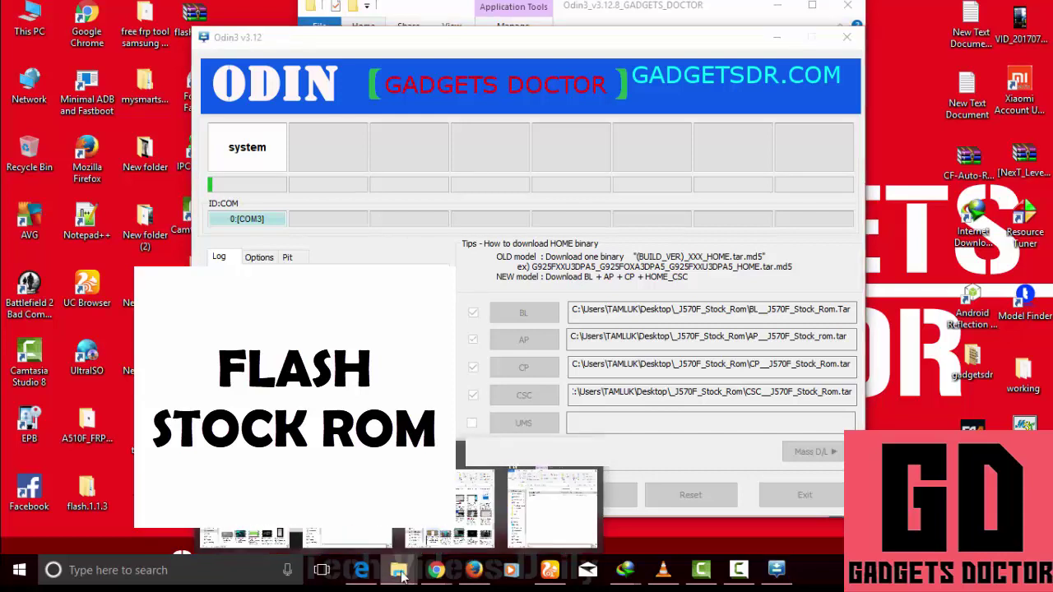
{"action": "left_click", "coordinate": [349, 539]}
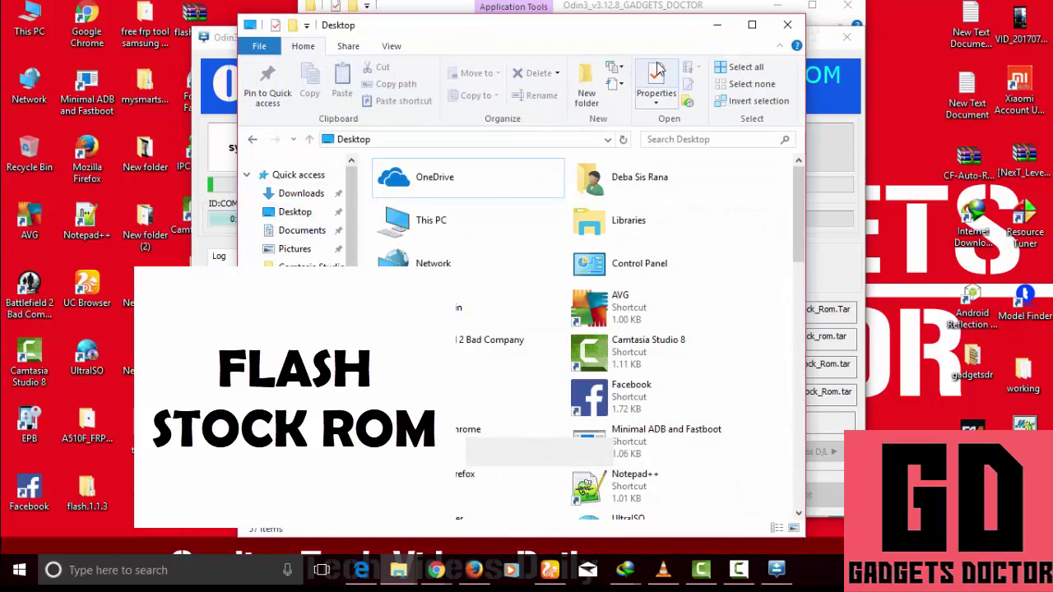
{"action": "left_click", "coordinate": [623, 570]}
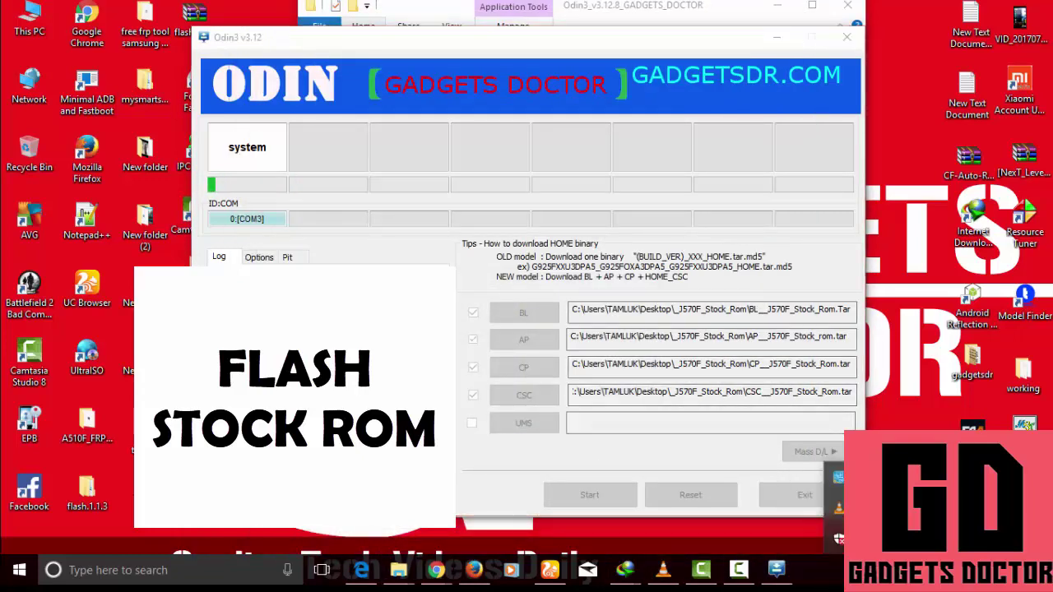
{"action": "left_click", "coordinate": [94, 579]}
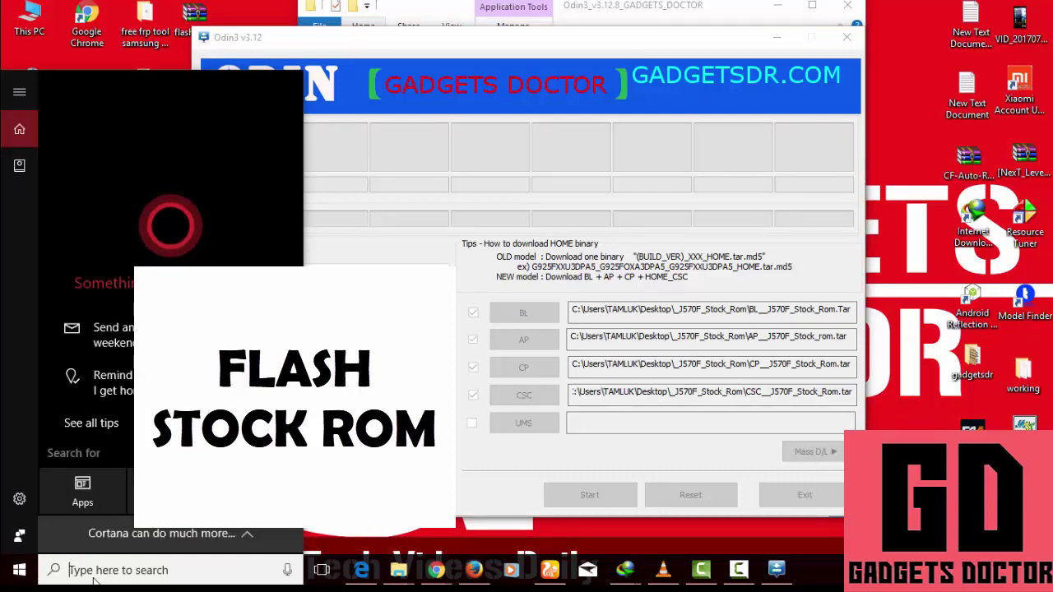
{"action": "left_click", "coordinate": [366, 537]}
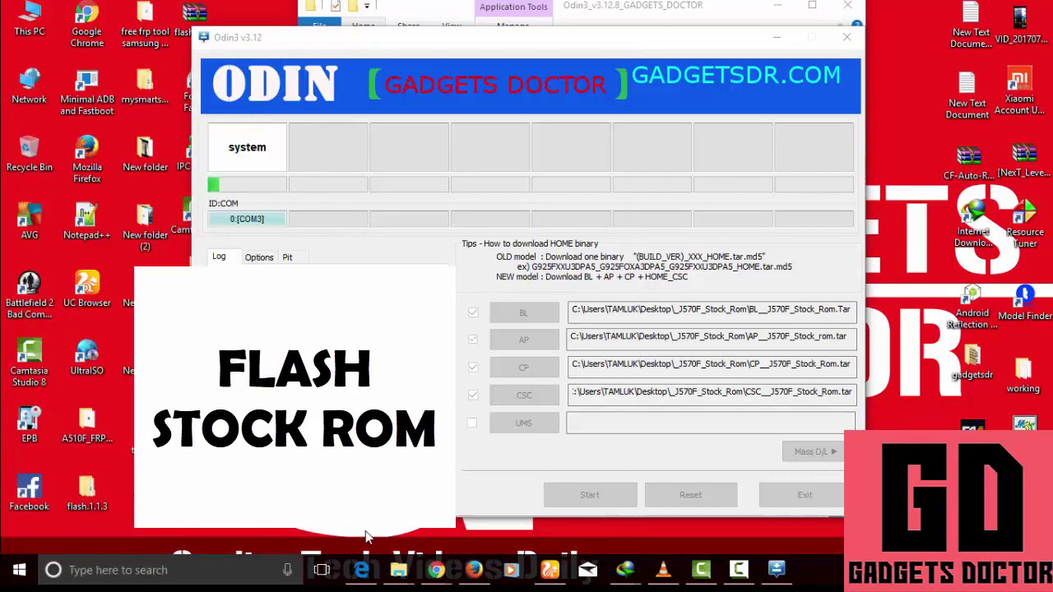